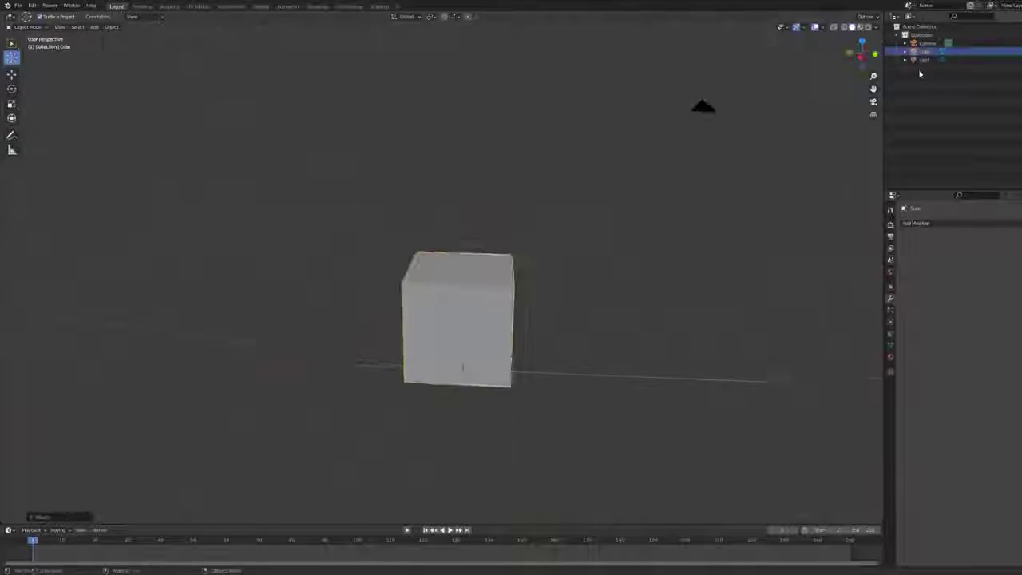
Step: Stretch the default cube into a tall, flat upright box and view it from the side
{"action": "middle_click_drag", "start_coordinate": [463, 319], "coordinate": [405, 271]}
{"action": "key", "text": "s"}
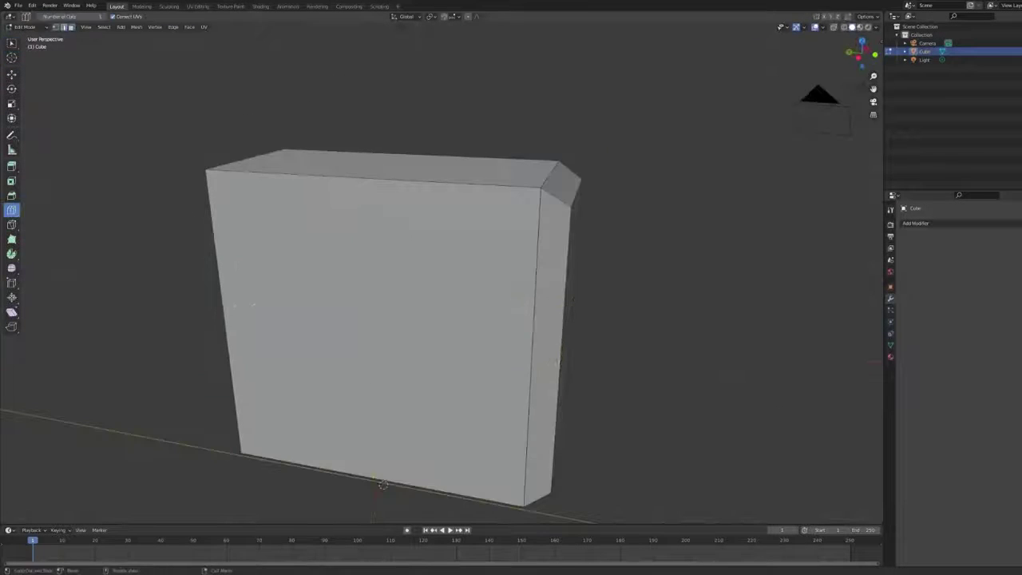
{"action": "key", "text": "ctrl+KP_3"}
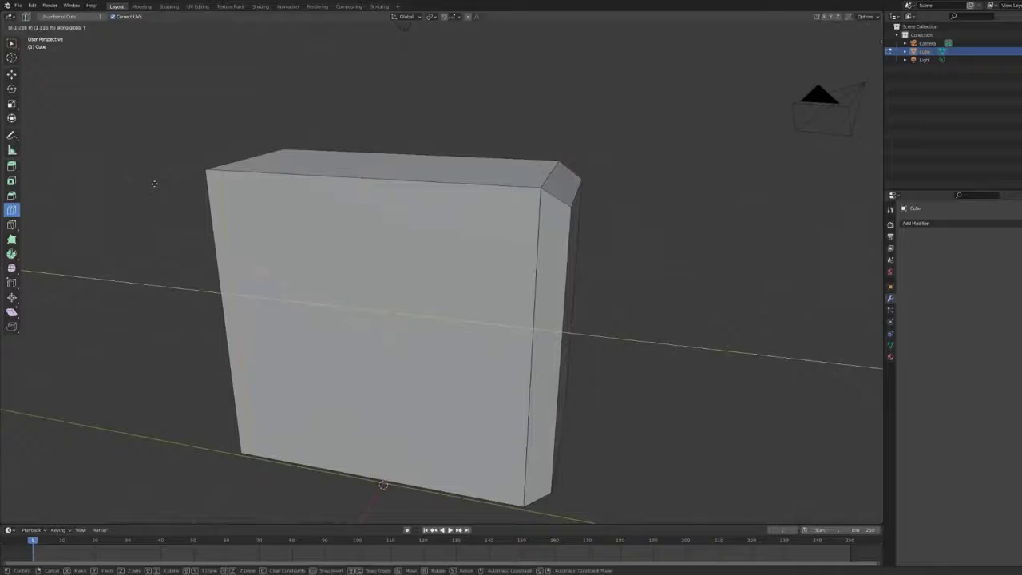
Step: Cut extra edges near the box's borders with the Knife and Loop Cut tools
{"action": "key", "text": "k"}
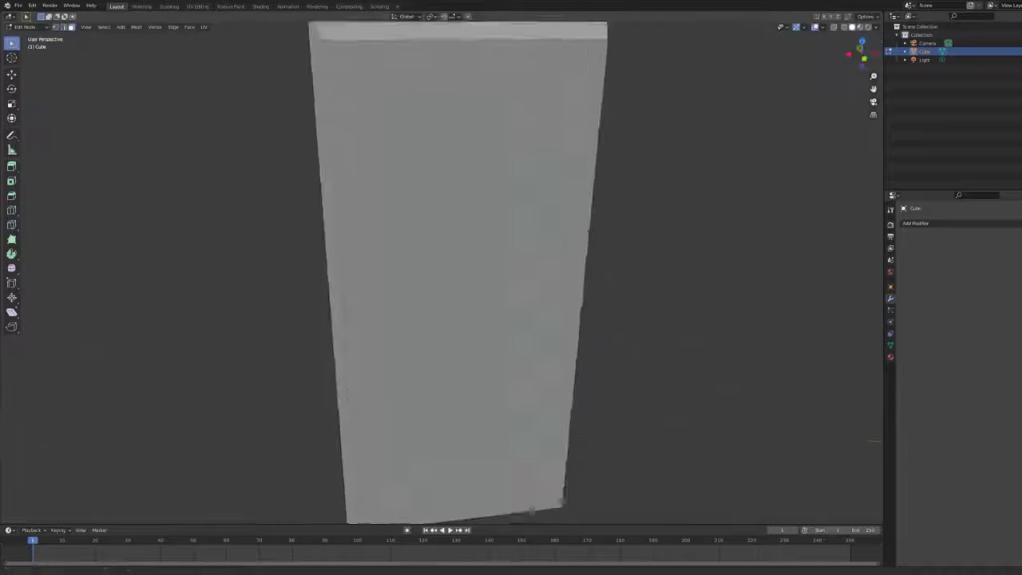
{"action": "left_click", "coordinate": [11, 210]}
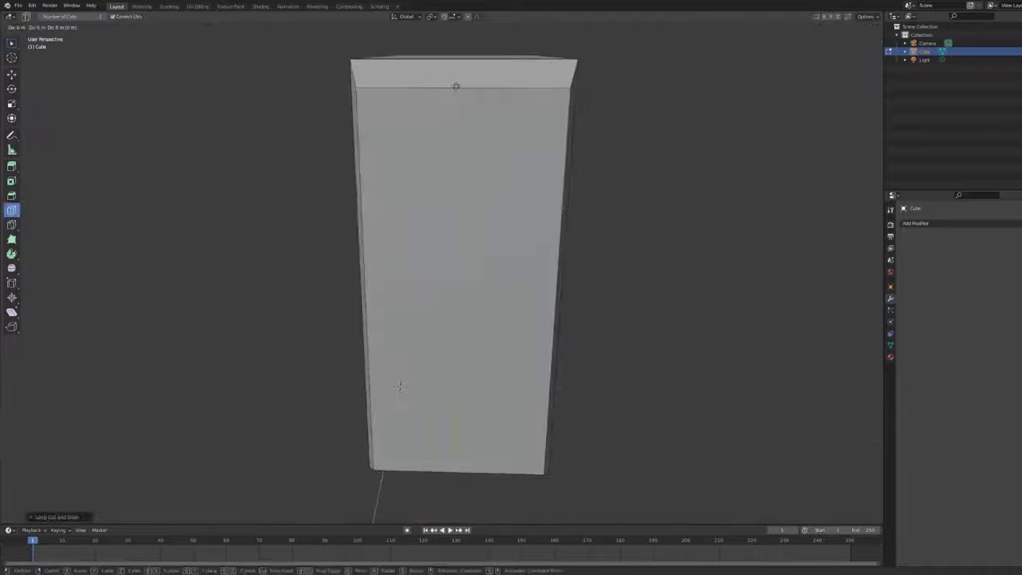
{"action": "key", "text": "KP_1"}
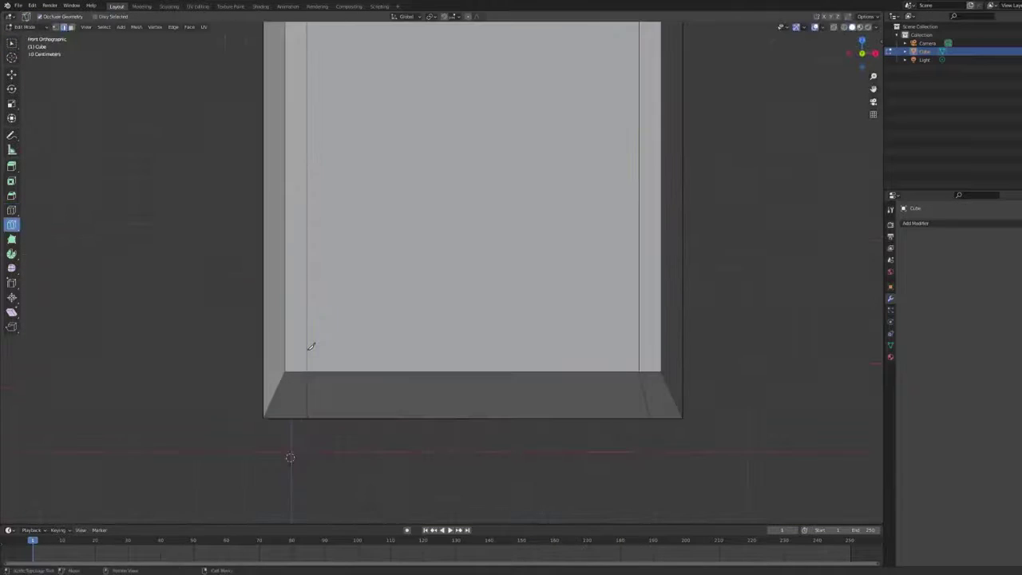
Step: Orbit around the box to inspect the new edge loops on its front face
{"action": "middle_click_drag", "start_coordinate": [573, 214], "coordinate": [399, 386]}
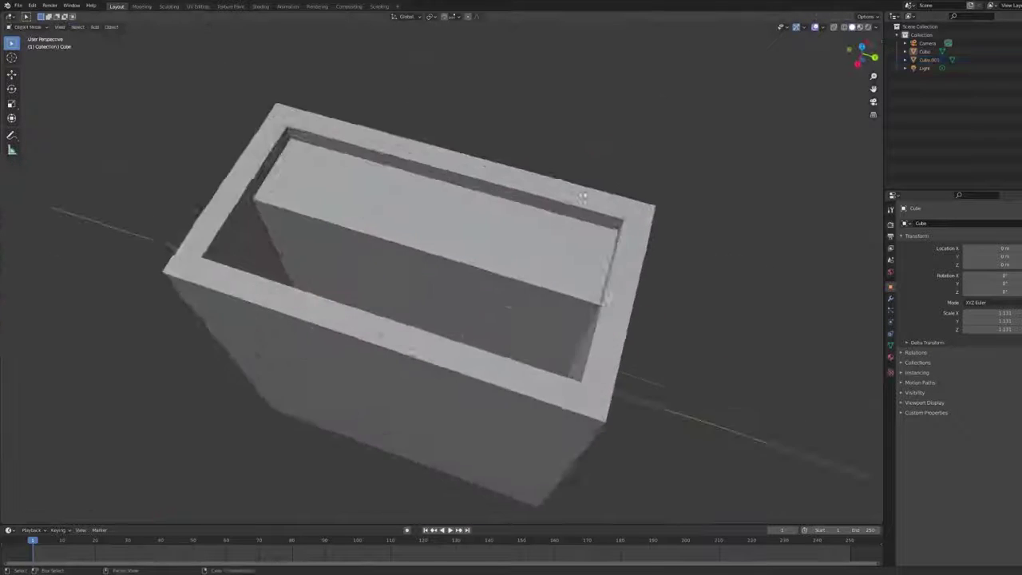
Step: Open the interaction mode list for the case object
{"action": "left_click", "coordinate": [32, 27]}
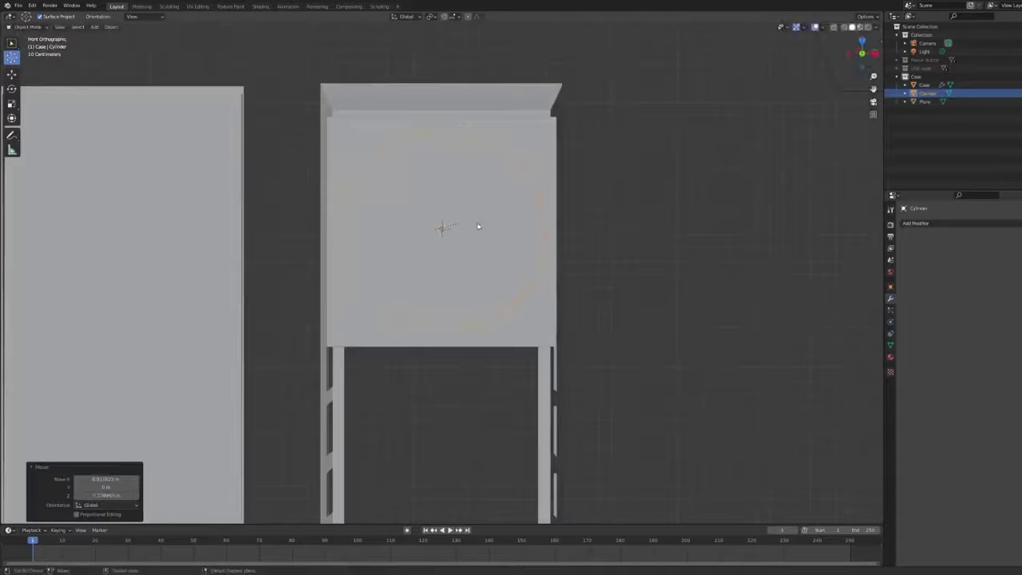
Step: View the case from its right side
{"action": "left_click", "coordinate": [875, 53]}
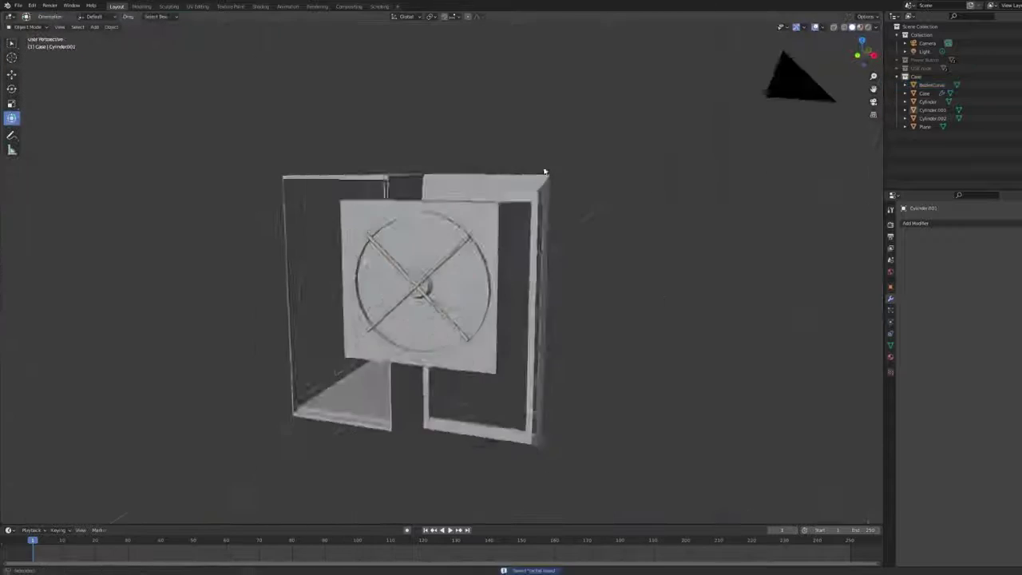
Step: Select the fan's cylinder objects
{"action": "left_click", "coordinate": [984, 119], "text": "shift"}
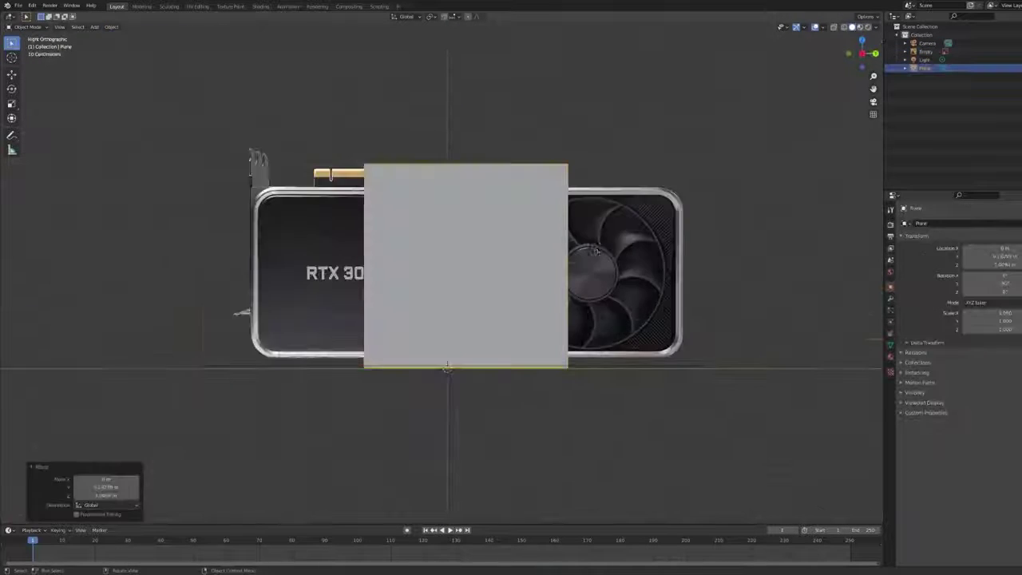
Step: Make the plane see-through to reveal the RTX 3090 reference and collapse unused property sections
{"action": "key", "text": "shift+z"}
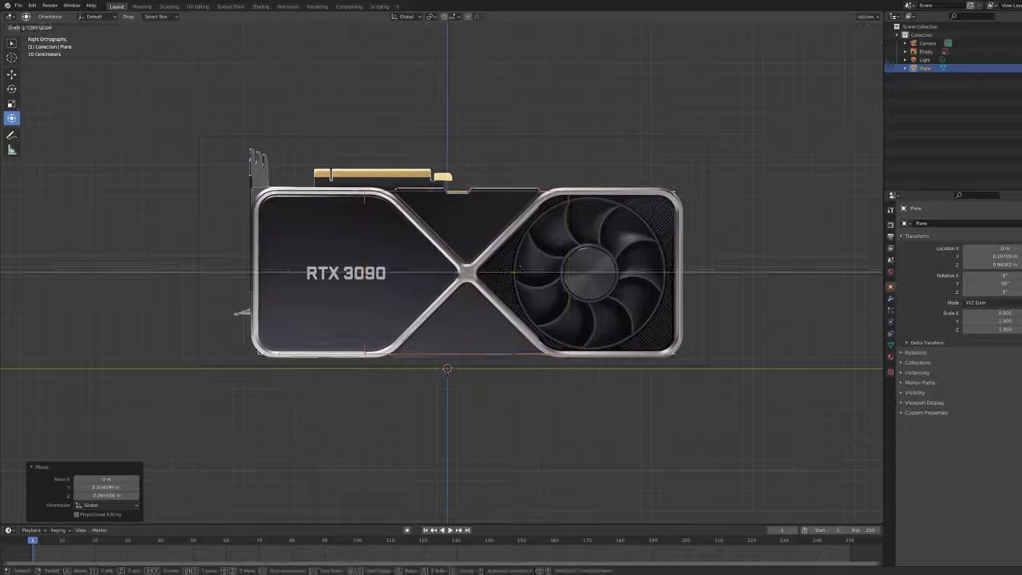
{"action": "middle_click_drag", "start_coordinate": [541, 250], "coordinate": [516, 269], "text": "shift"}
{"action": "left_click_drag", "start_coordinate": [920, 363], "coordinate": [930, 397]}
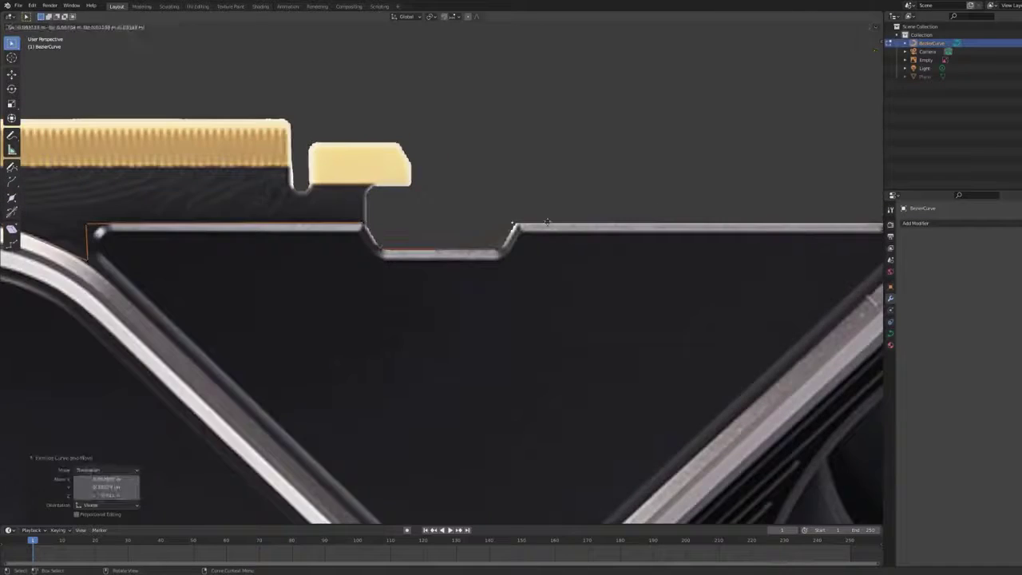
Step: Place the extruded curve point on the card's top-edge notch and check it from the side
{"action": "scroll", "coordinate": [547, 222], "scroll_direction": "down", "scroll_amount": 5}
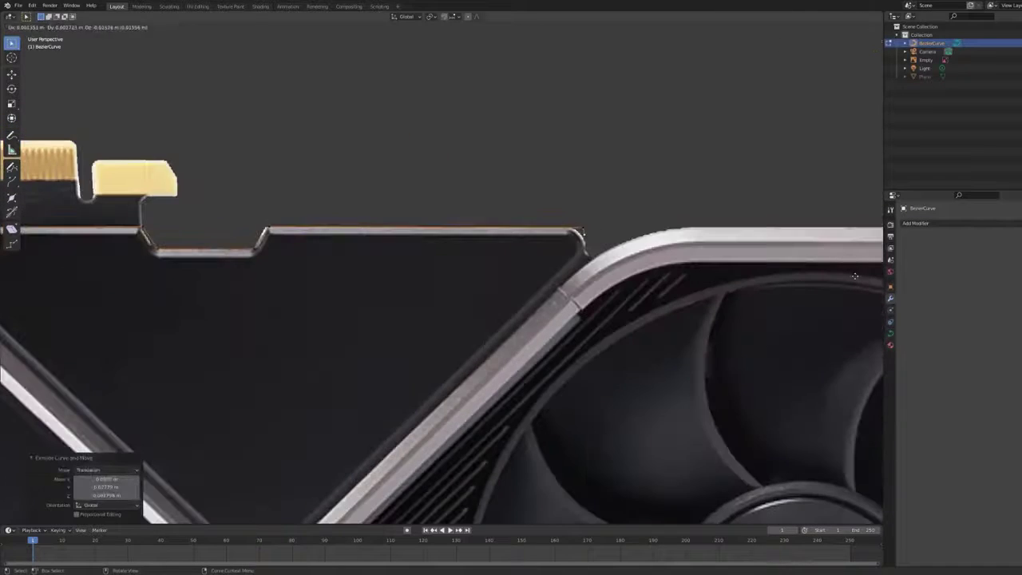
{"action": "scroll", "coordinate": [416, 297], "scroll_direction": "up", "scroll_amount": 2}
{"action": "scroll", "coordinate": [416, 297], "scroll_direction": "up", "scroll_amount": 2}
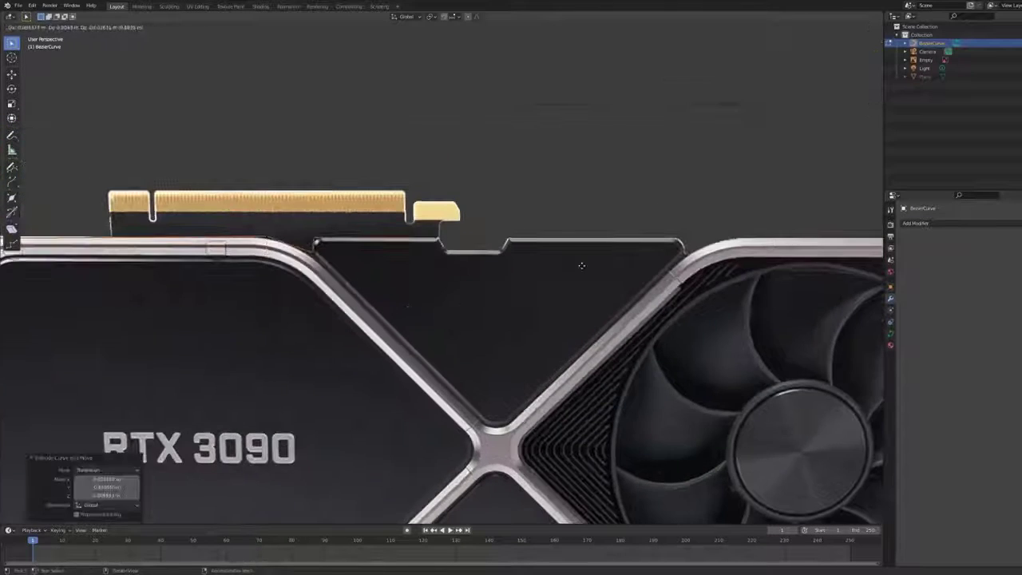
{"action": "left_click", "coordinate": [581, 265]}
{"action": "scroll", "coordinate": [684, 251], "scroll_direction": "down", "scroll_amount": 3}
{"action": "scroll", "coordinate": [684, 251], "scroll_direction": "up", "scroll_amount": 3}
{"action": "middle_click_drag", "start_coordinate": [685, 250], "coordinate": [636, 205], "text": "shift"}
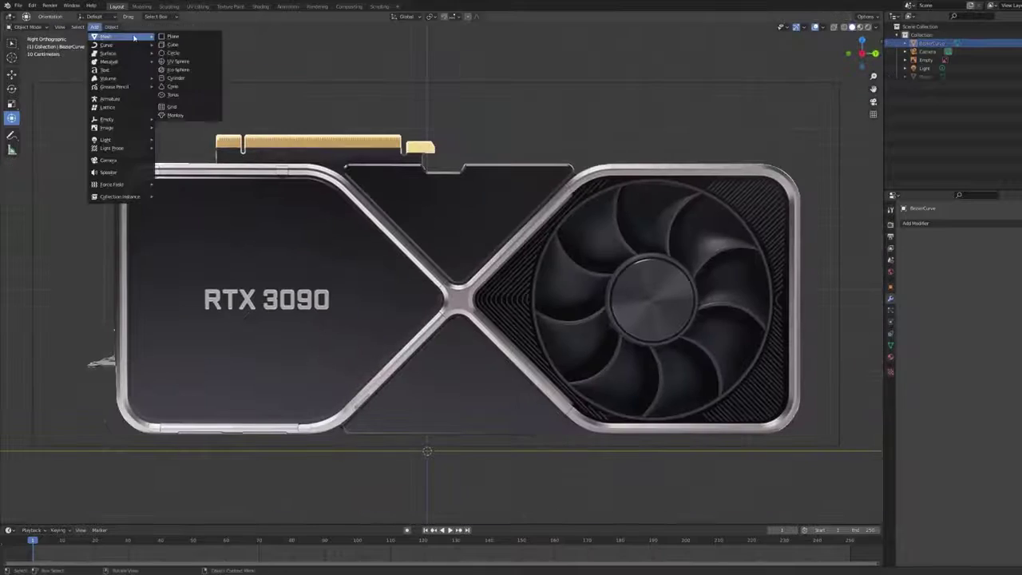
Step: Add a new Bezier curve and move it into place for the frame rails
{"action": "left_click", "coordinate": [172, 44]}
{"action": "key", "text": "g"}
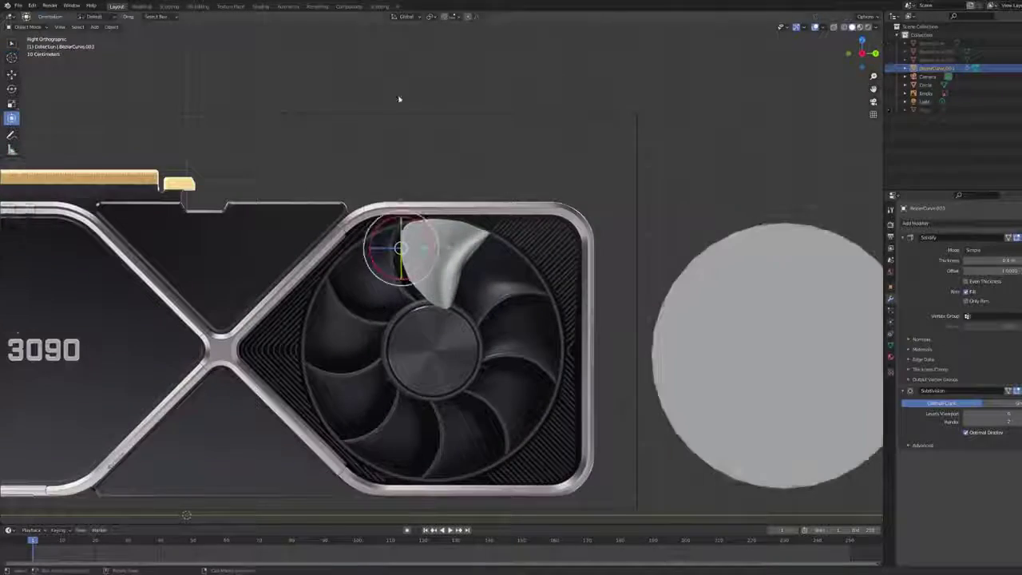
Step: Rotate the copied blade around the fan centre into its final position
{"action": "key", "text": "r"}
{"action": "left_click", "coordinate": [519, 286]}
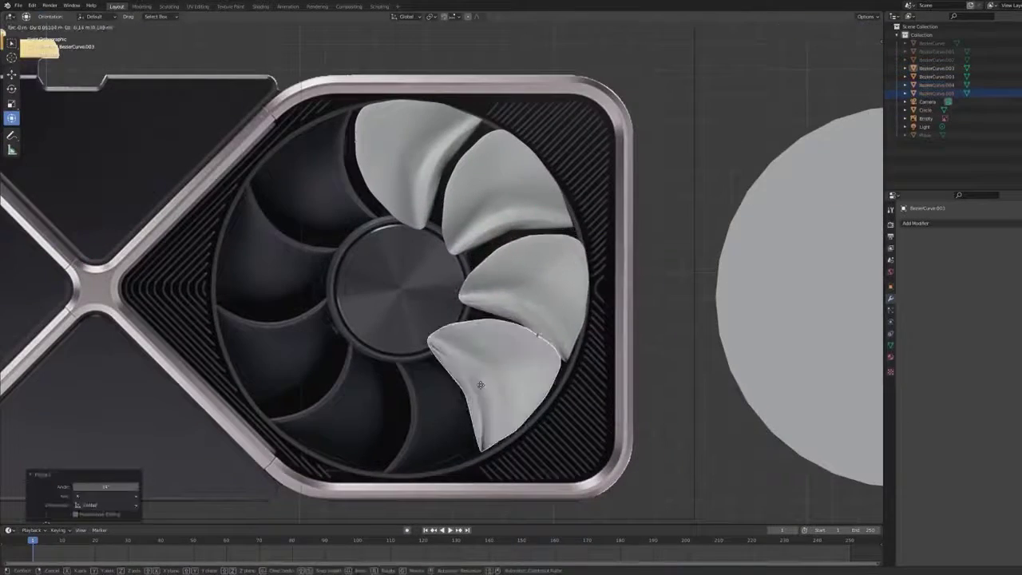
{"action": "left_click", "coordinate": [540, 338]}
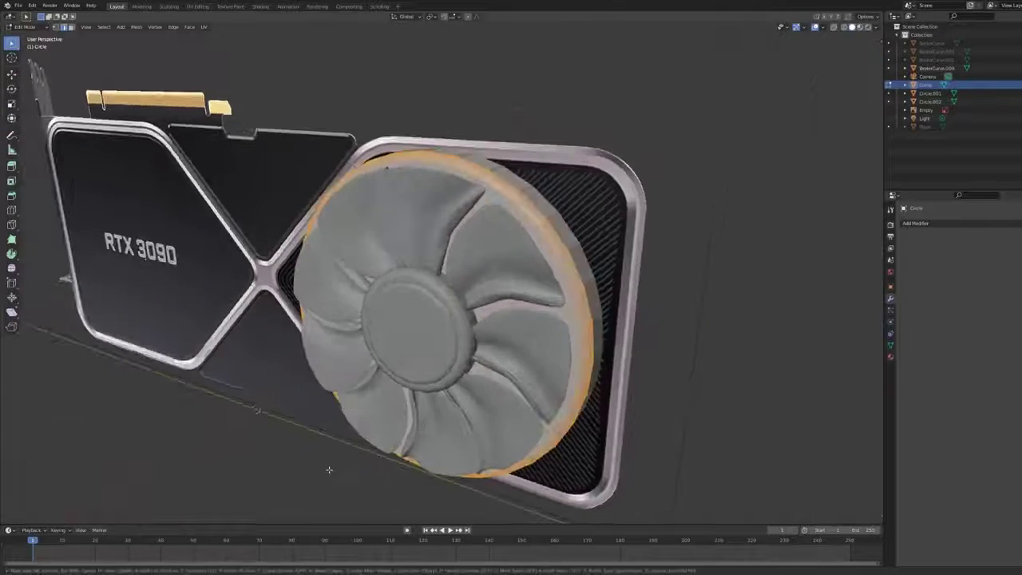
Step: Orbit to an angled view of the graphics card and its fan
{"action": "middle_click_drag", "start_coordinate": [513, 138], "coordinate": [494, 169]}
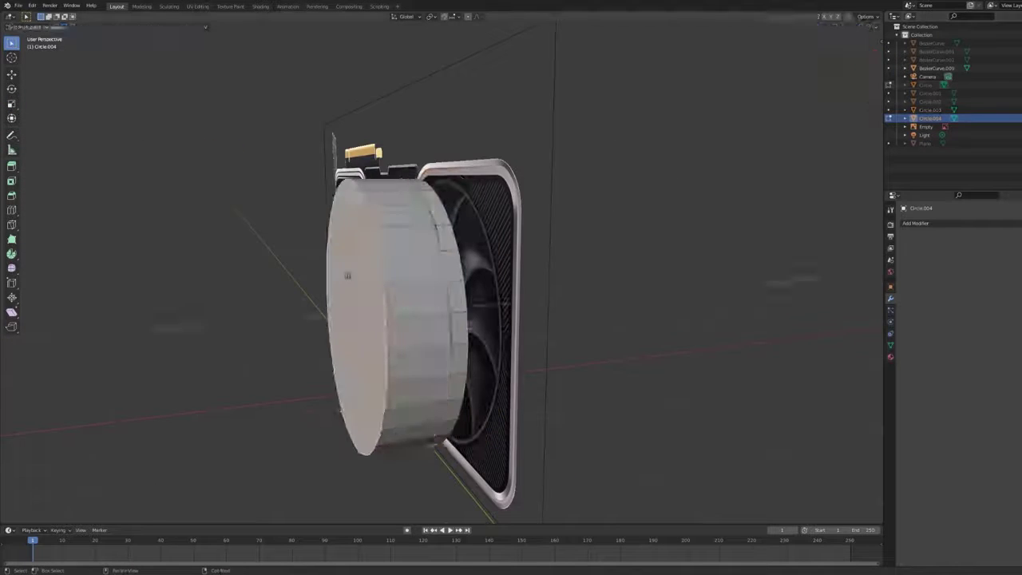
{"action": "middle_click_drag", "start_coordinate": [447, 319], "coordinate": [535, 310]}
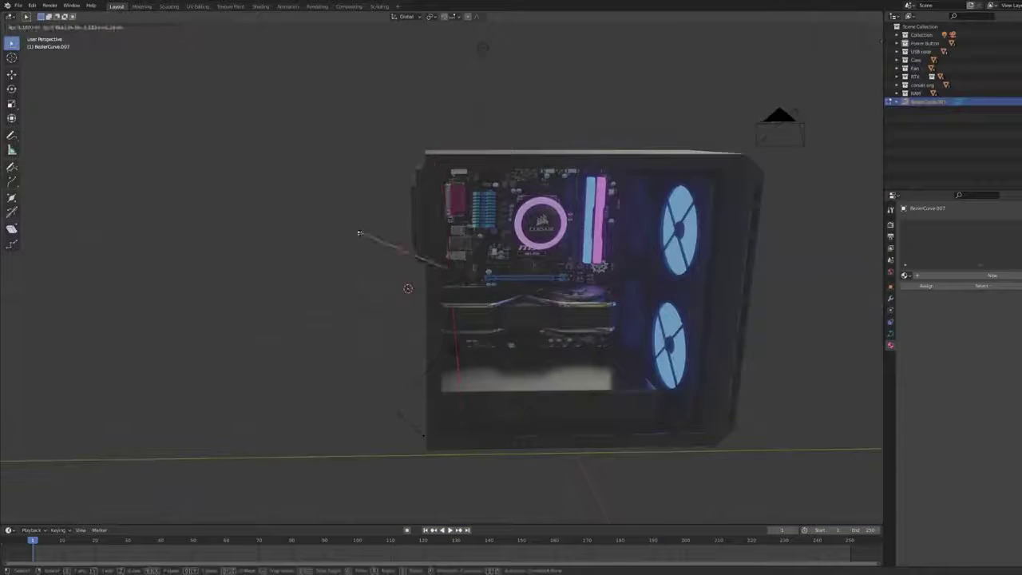
Step: Constrain the wire curve's movement to the vertical Z axis
{"action": "key", "text": "z"}
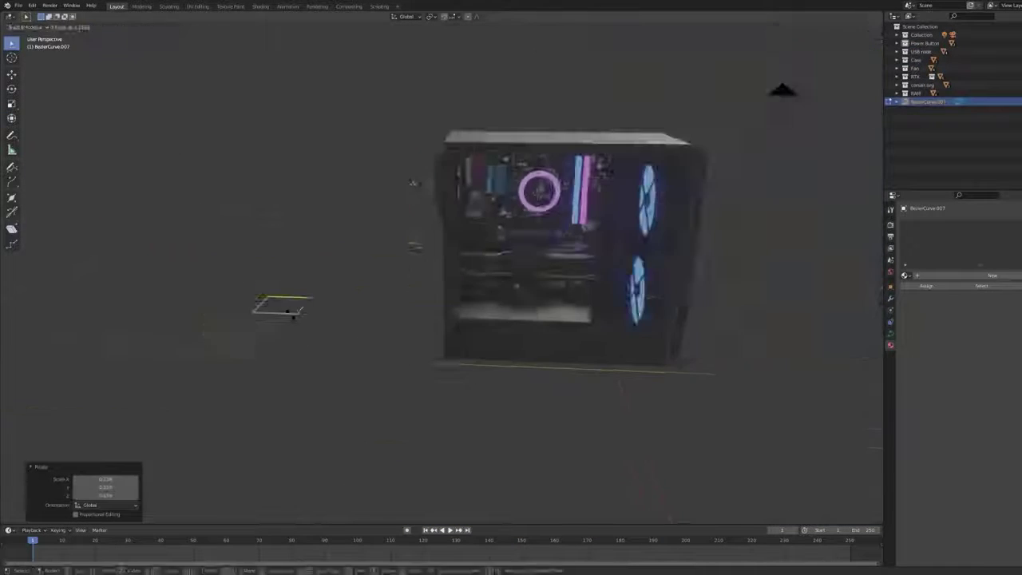